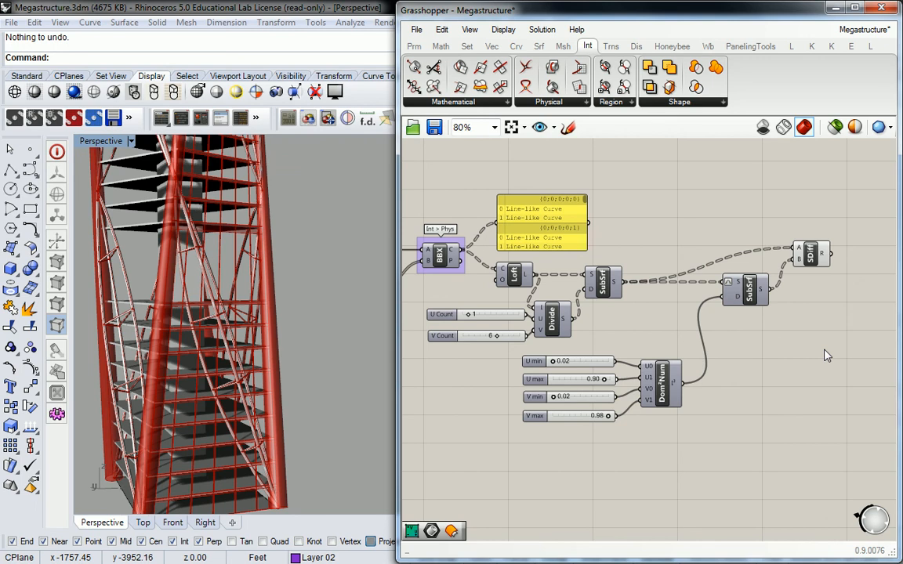
Add an Offset Surface component beside the solid difference and connect the difference result to its surface input
right_drag(839, 248, 705, 289)
scroll(683, 295, up, 3)
mouse_move(694, 306)
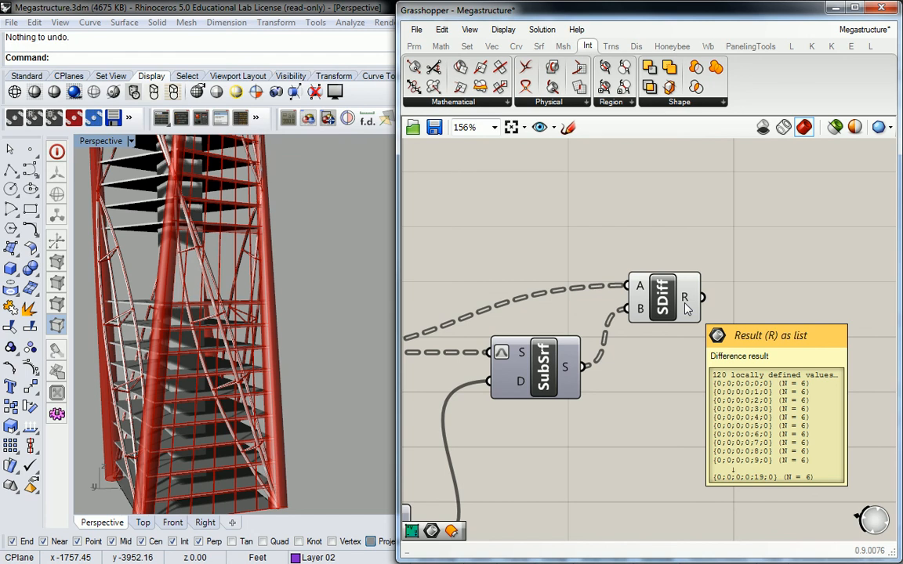
right_drag(684, 307, 535, 333)
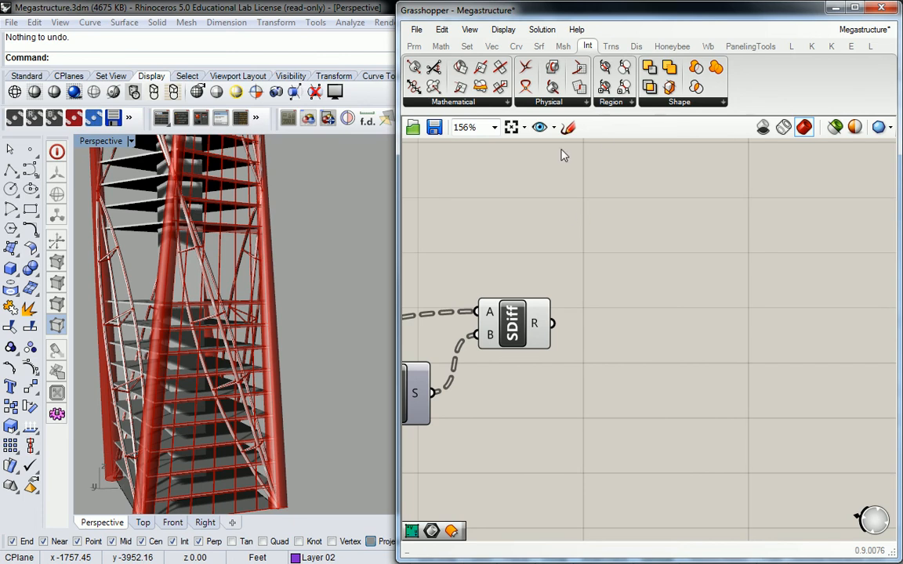
click(540, 48)
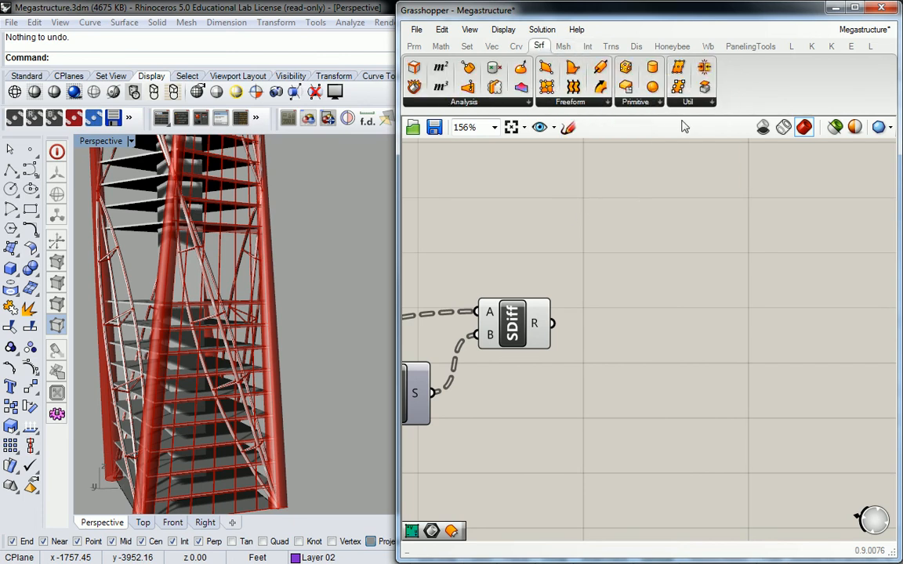
click(711, 102)
click(691, 329)
click(701, 358)
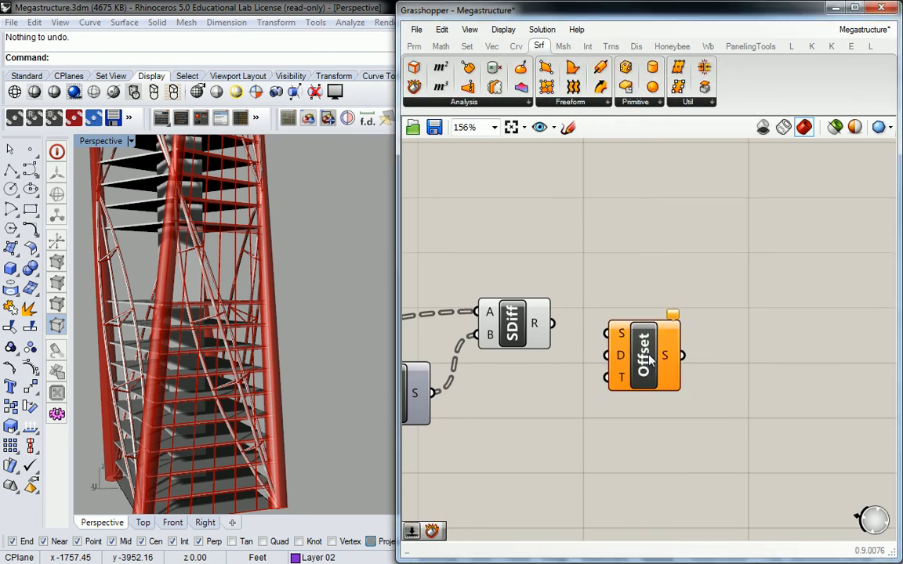
drag(552, 324, 691, 346)
Add a number slider ranging from -1.00 to 1.00 and connect it to the distance input of the Offset component
right_drag(317, 304, 235, 342)
scroll(216, 283, up, 5)
right_drag(215, 283, 272, 286)
right_drag(676, 345, 708, 343)
drag(727, 355, 749, 354)
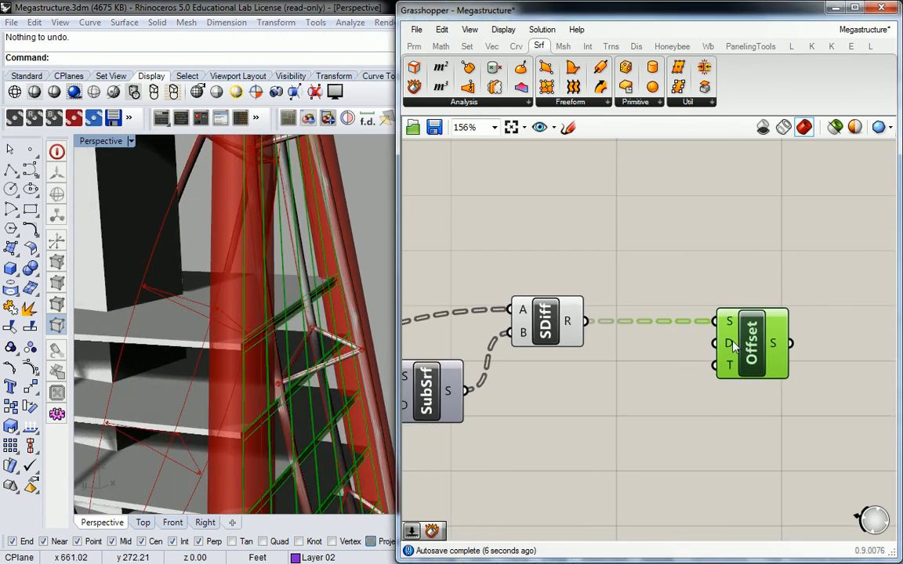
double_click(631, 389)
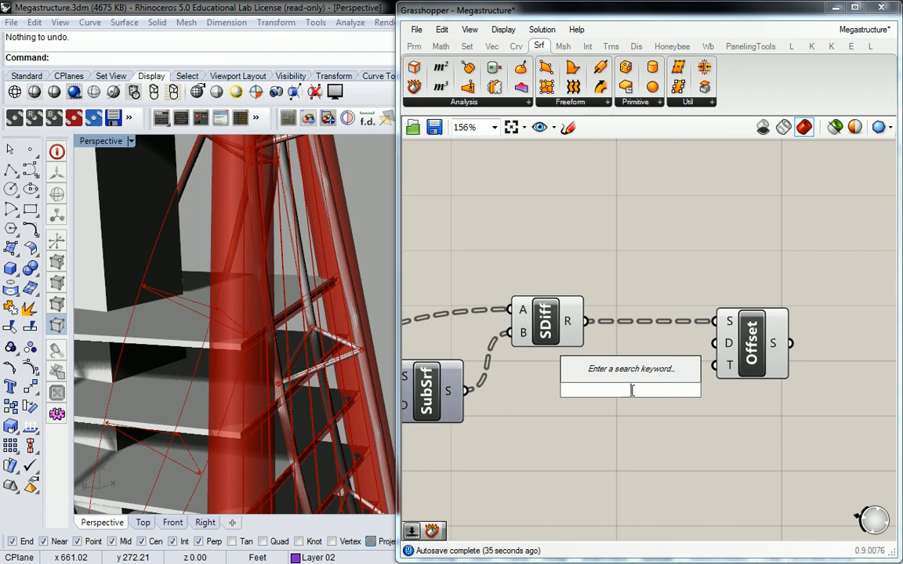
text(-1.00<5)
key(Return)
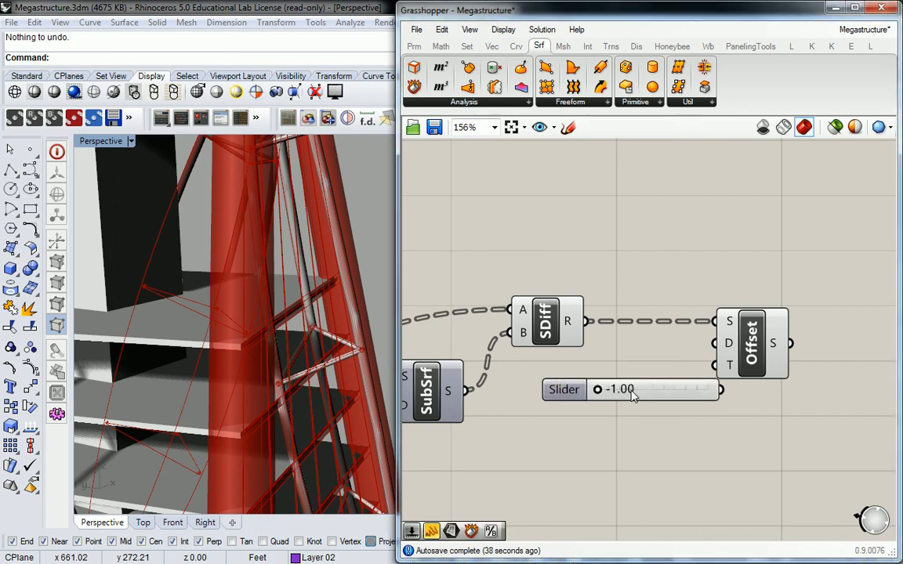
drag(687, 393, 715, 343)
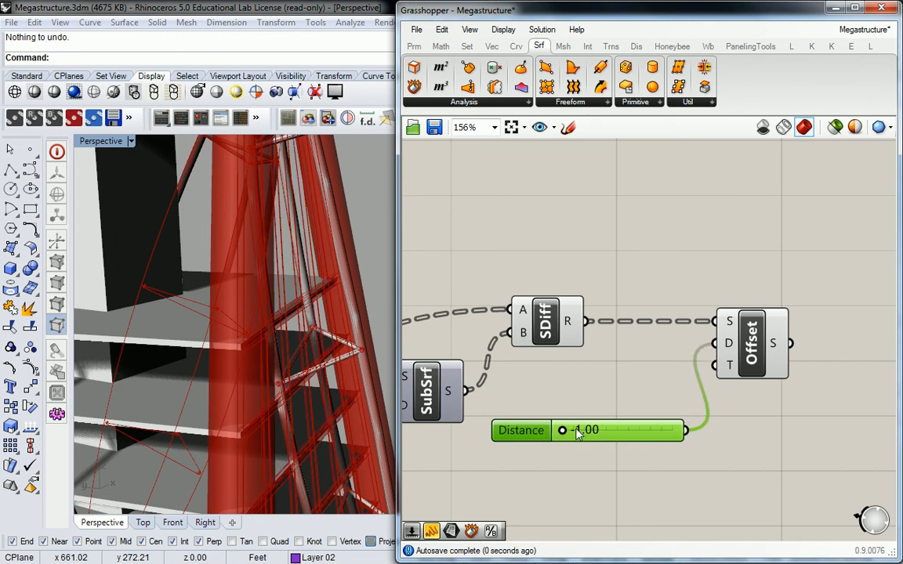
Set the offset distance slider to 0.36 and compare the offset surfaces with the solid difference result in the viewport
right_drag(251, 360, 606, 347)
click(750, 345)
right_drag(316, 368, 333, 358)
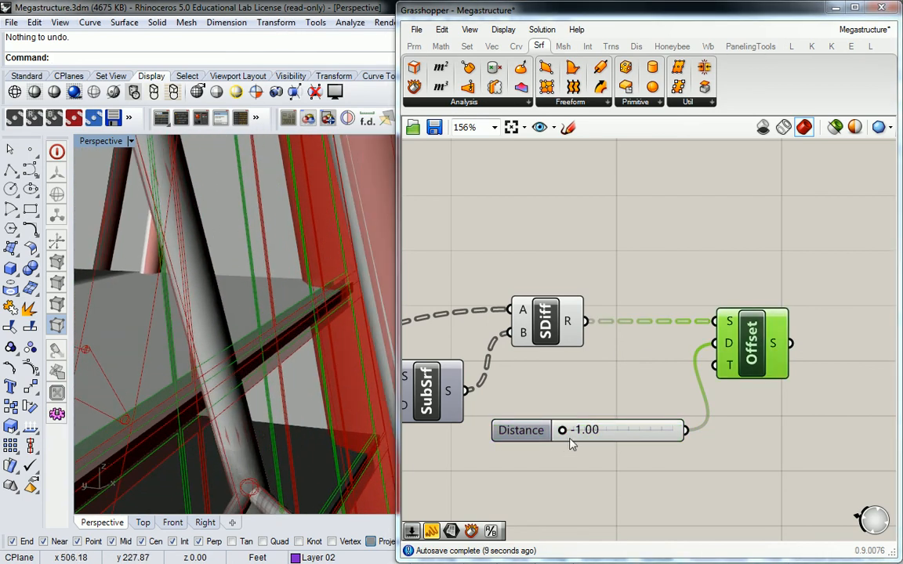
drag(564, 430, 647, 435)
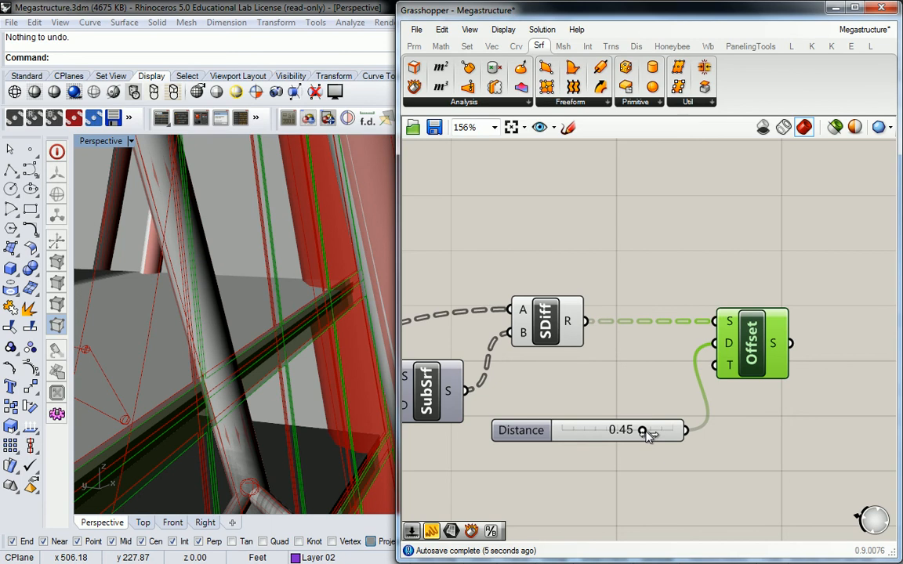
drag(647, 435, 641, 437)
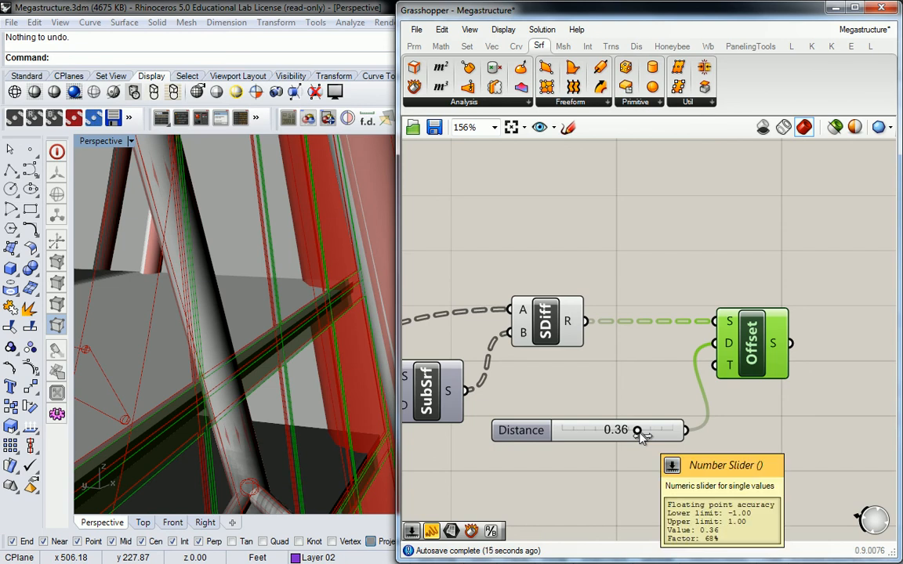
click(526, 312)
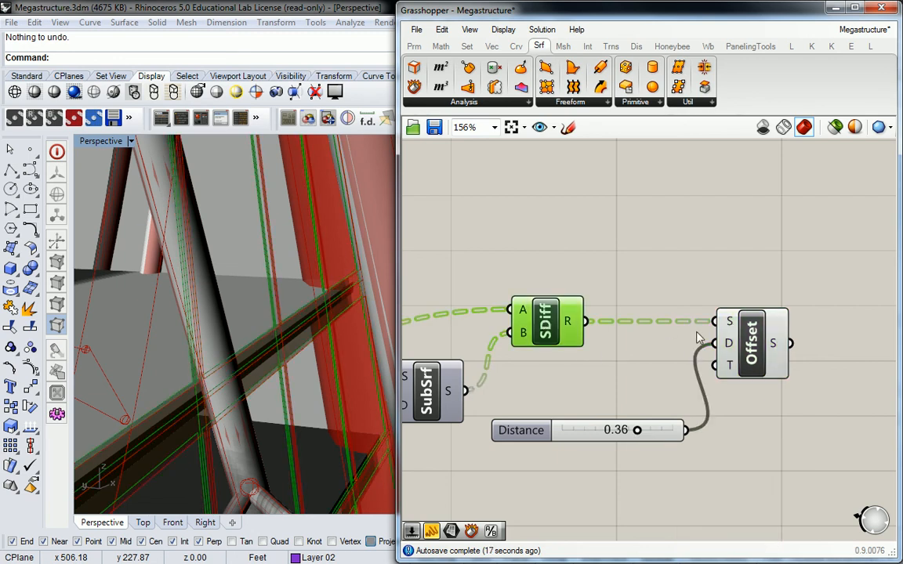
click(752, 338)
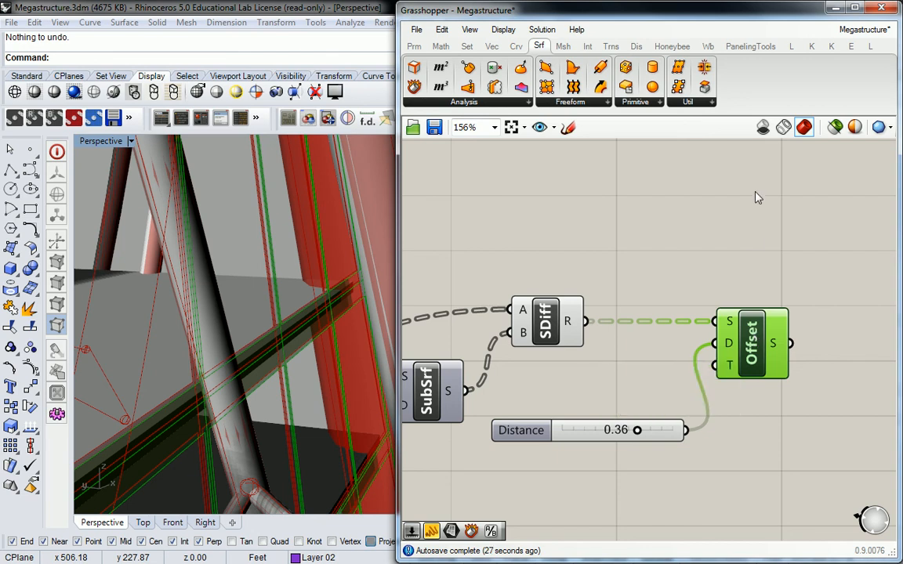
click(724, 267)
Move the Offset component down in line with its distance slider, and compare its preview with the solid difference
right_drag(770, 302, 677, 282)
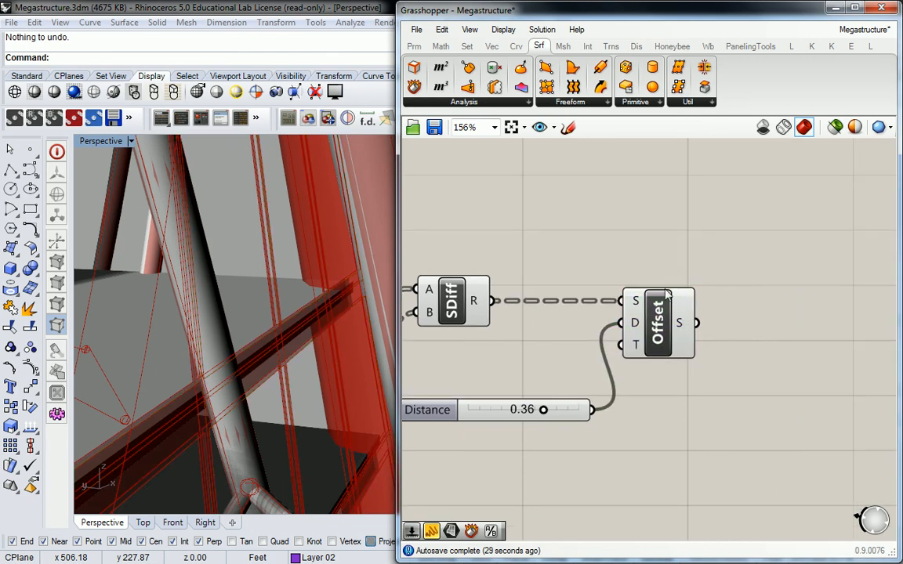
drag(653, 325, 650, 412)
click(441, 304)
click(631, 413)
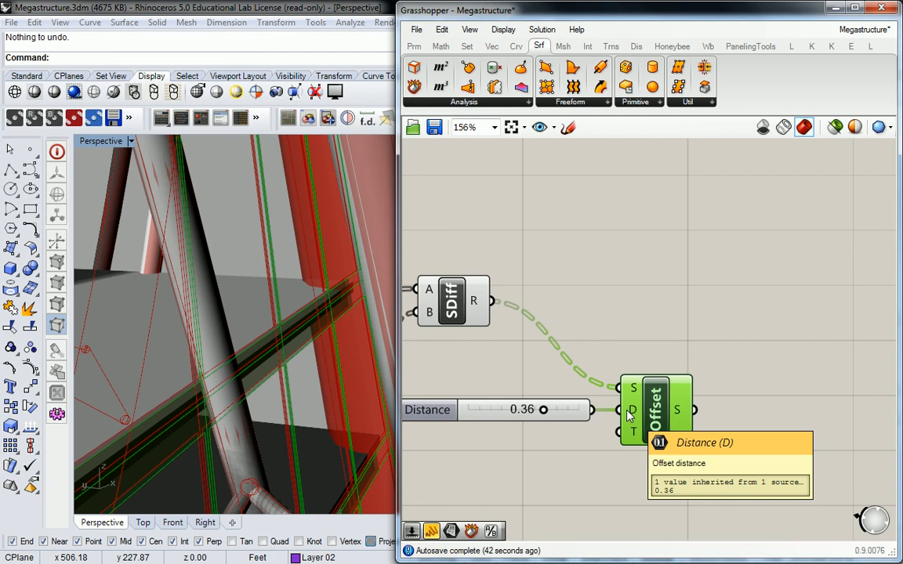
click(704, 238)
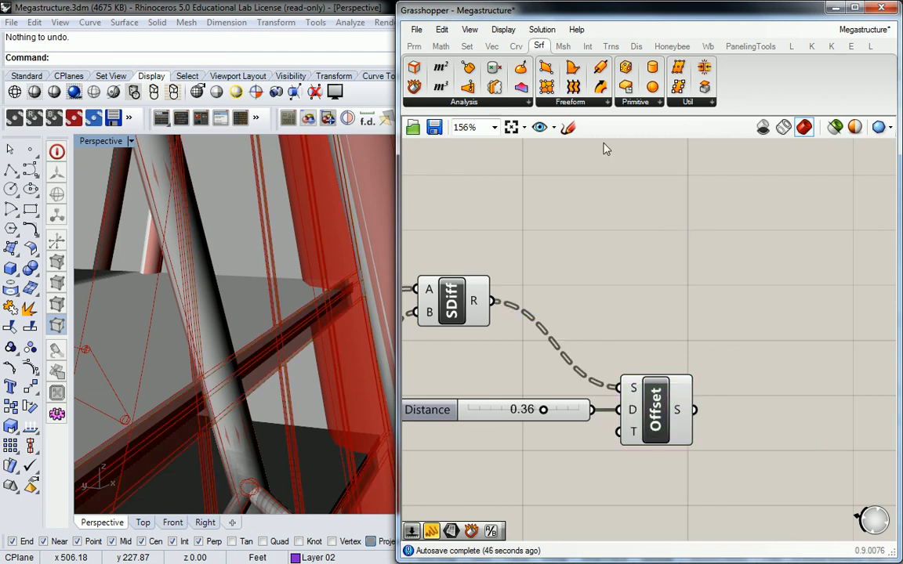
Add a Deconstruct Brep component and connect the solid difference result to its brep input
click(415, 88)
click(682, 247)
drag(683, 249, 733, 255)
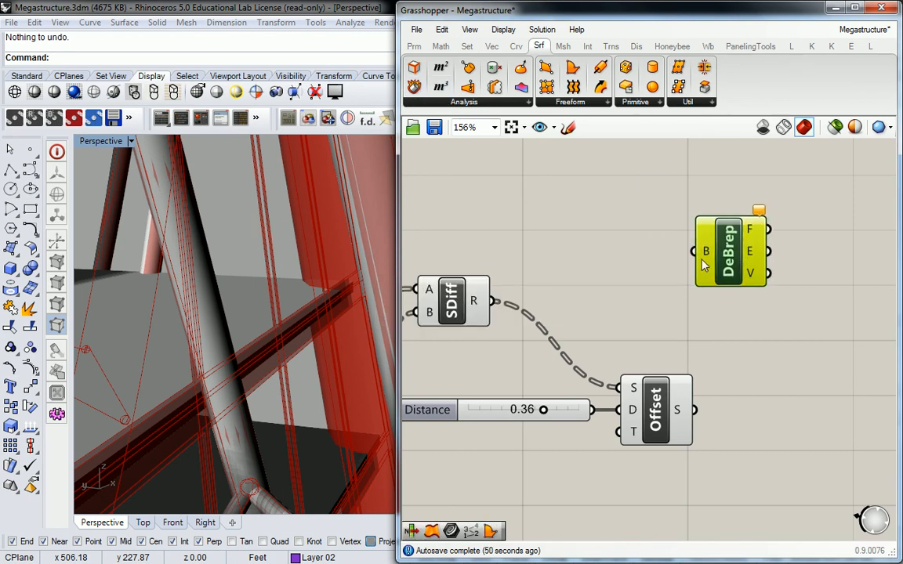
drag(490, 301, 693, 251)
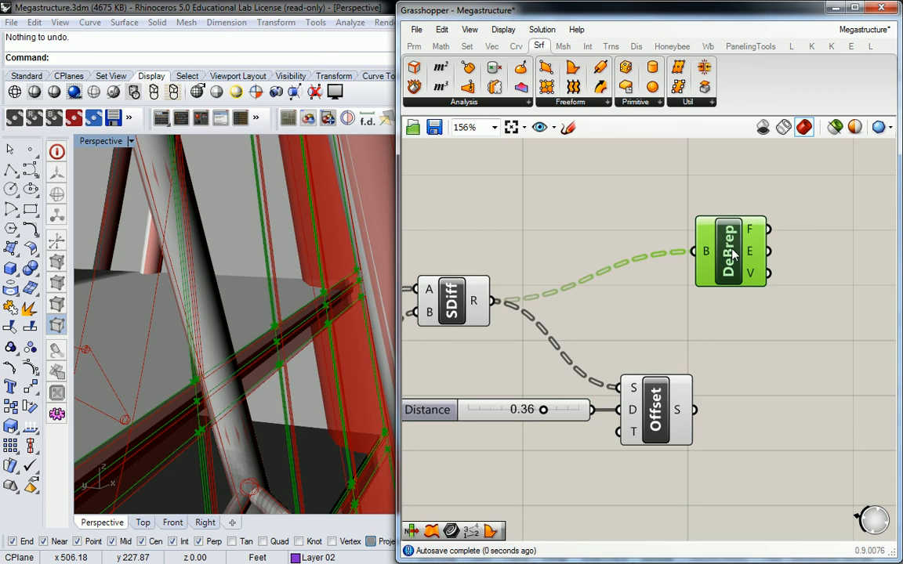
Duplicate the Deconstruct Brep component, feed the copy from the Offset output, and align both copies one above the other
key(ctrl+c)
key(ctrl+v)
key(ctrl+v)
key(ctrl+z)
drag(740, 269, 736, 404)
drag(759, 411, 739, 420)
drag(740, 263, 752, 318)
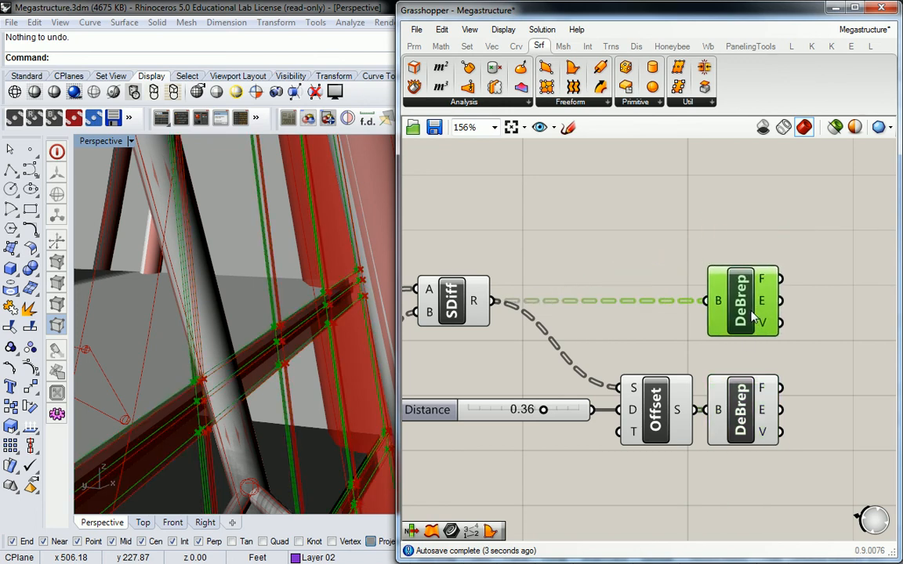
right_drag(752, 318, 682, 311)
click(679, 418)
drag(678, 418, 682, 418)
drag(665, 322, 672, 323)
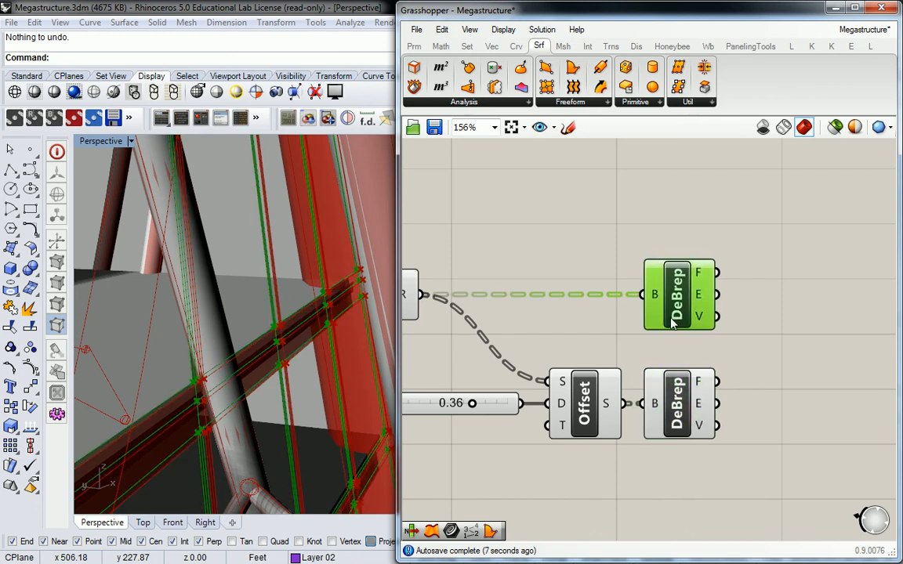
click(758, 327)
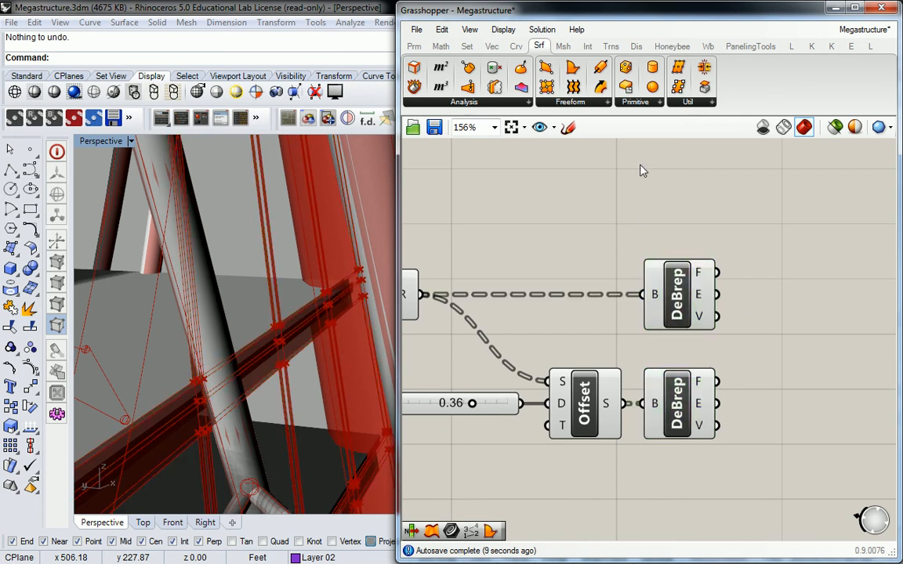
Add a Ruled Surface component and connect the edges of the original and offset breps to inputs A and B
click(571, 102)
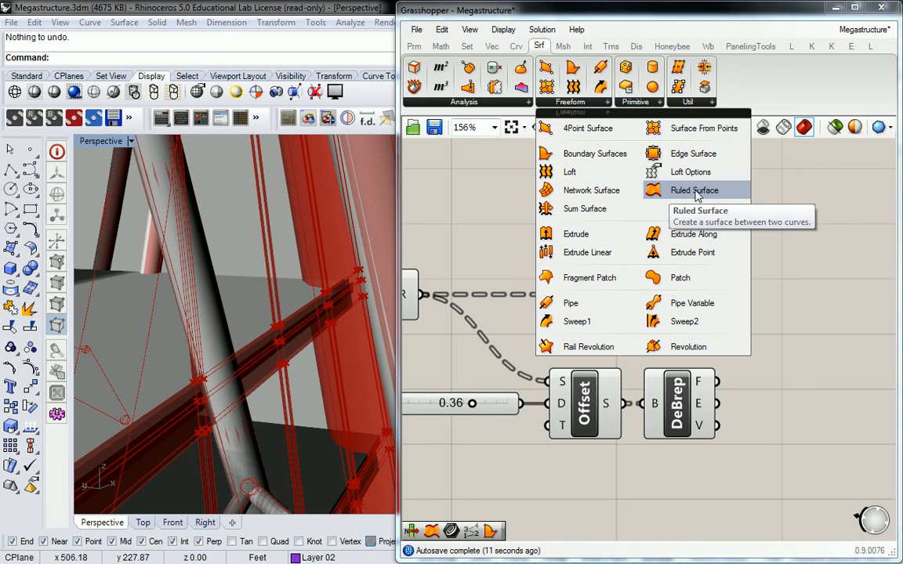
drag(670, 191, 795, 340)
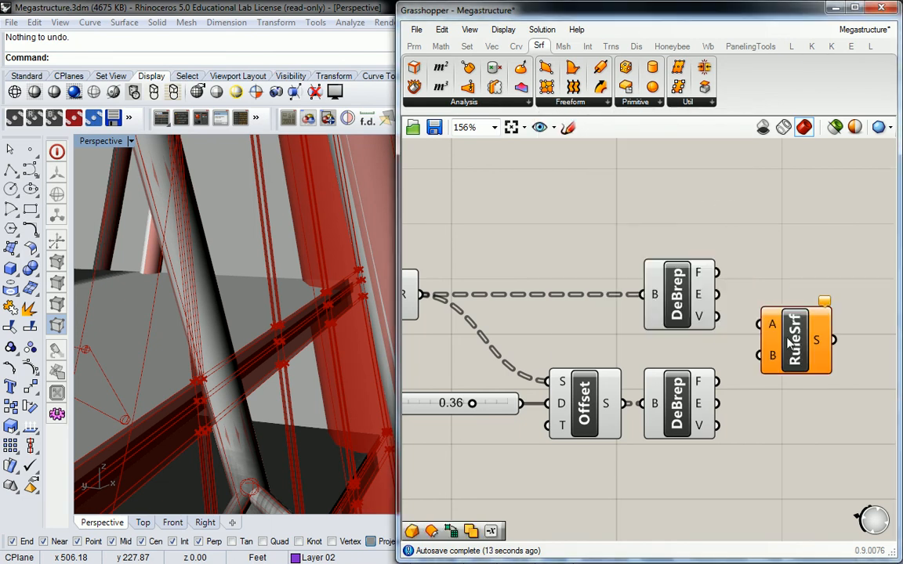
drag(716, 295, 761, 325)
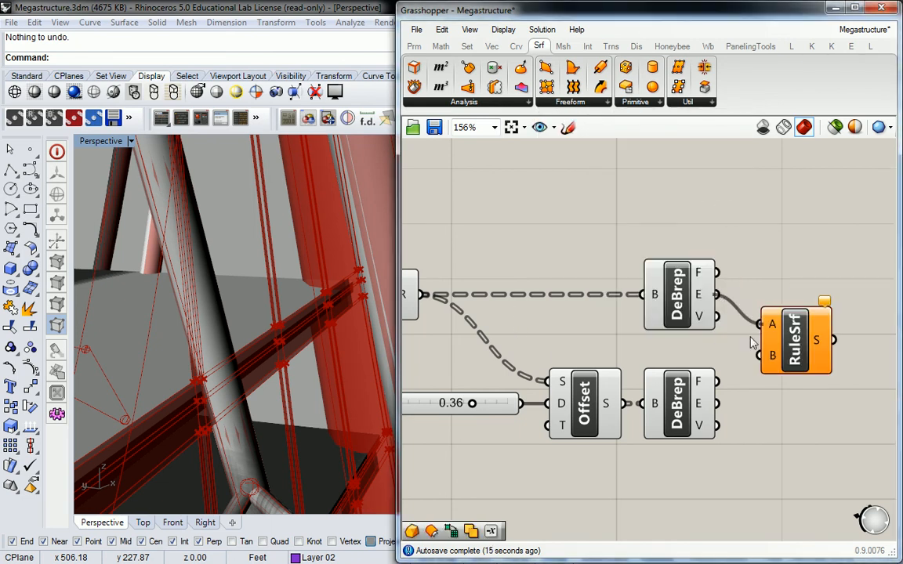
drag(722, 415, 760, 355)
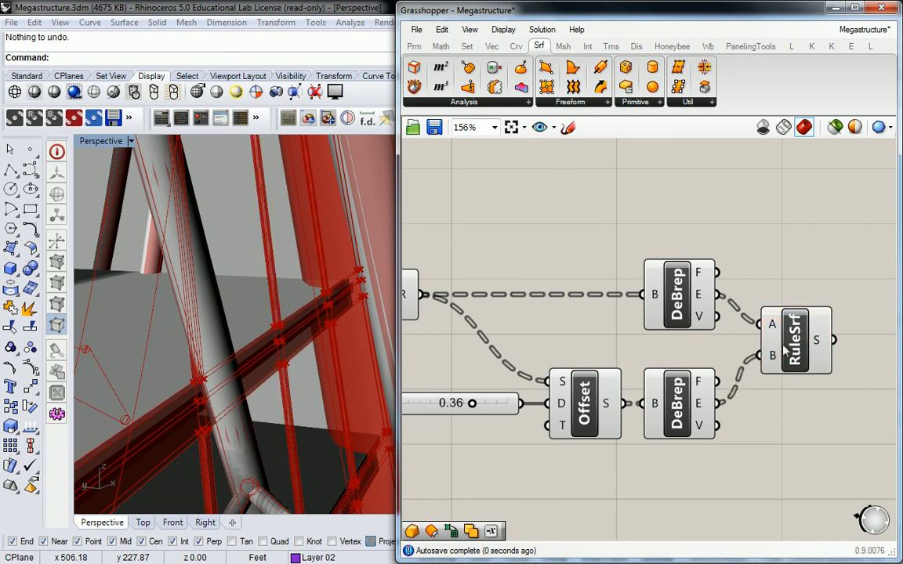
click(791, 350)
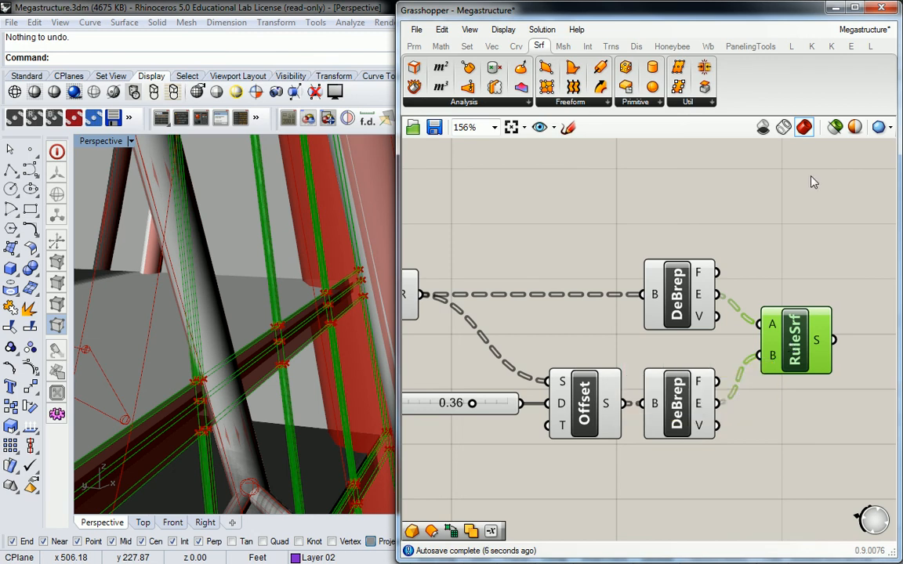
click(784, 271)
Find the Boundary Volume component and place it after the Ruled Surface component
right_drag(783, 267, 629, 255)
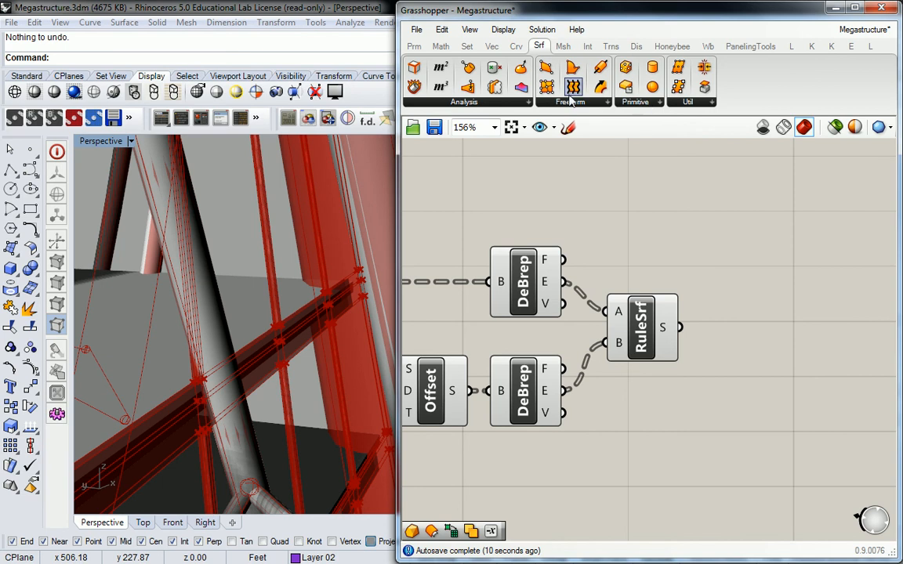
click(561, 48)
click(589, 47)
click(539, 46)
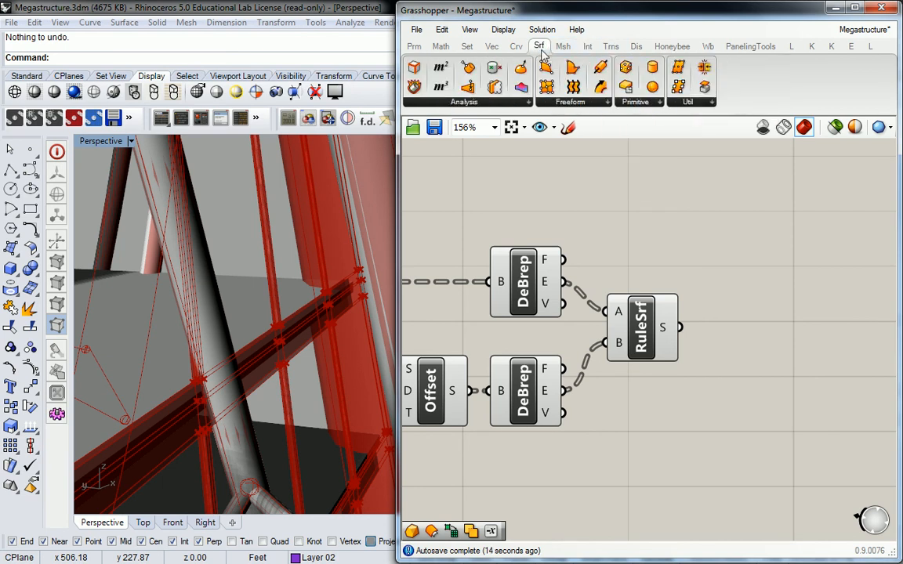
click(689, 102)
click(659, 103)
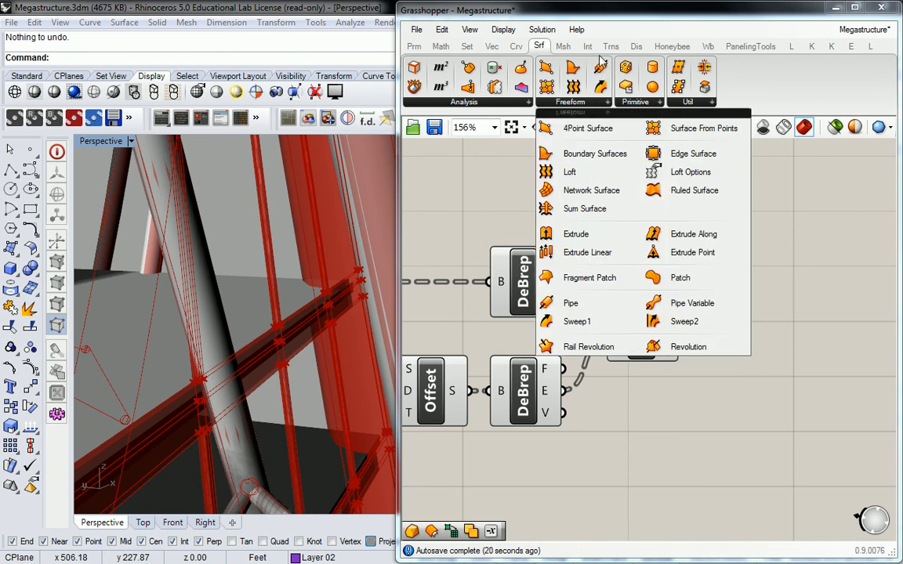
click(565, 48)
click(590, 48)
click(680, 104)
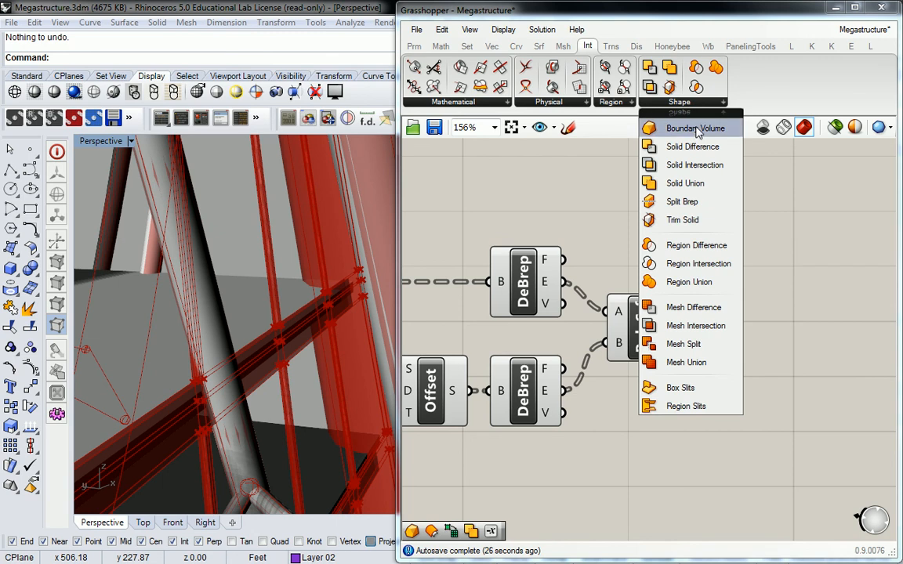
click(695, 128)
click(718, 327)
drag(709, 328, 761, 326)
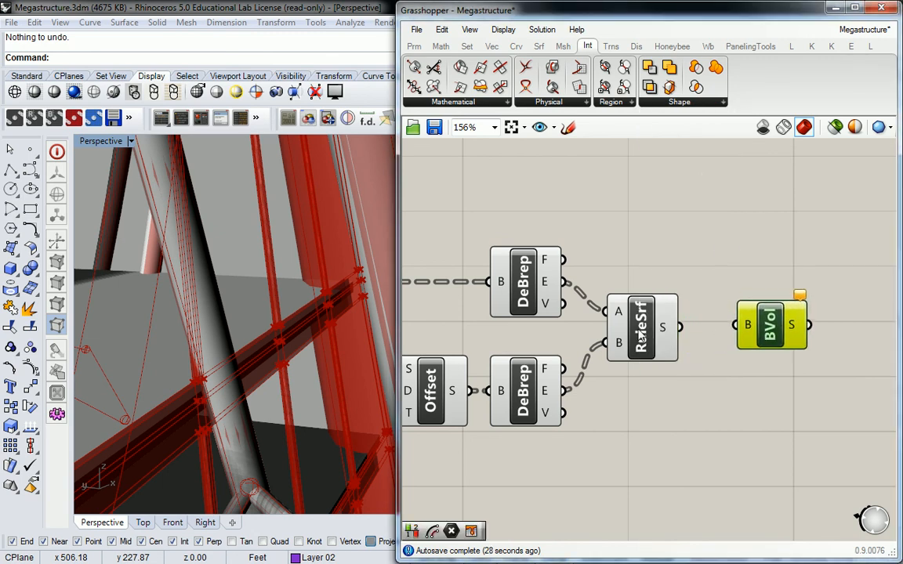
Spread out the upper Deconstruct Brep, Ruled Surface and Boundary Volume components to make room for further wires
drag(522, 282, 525, 229)
drag(641, 336, 645, 316)
mouse_move(772, 331)
mouse_down()
mouse_move(772, 318)
mouse_move(782, 317)
mouse_up()
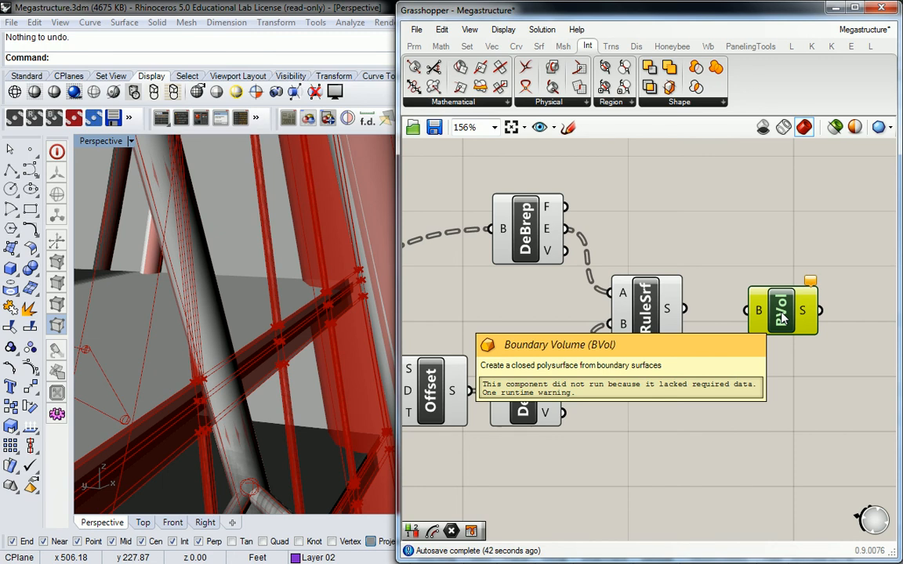
click(662, 258)
Connect the edges of both Deconstruct Breps and the ruled surfaces to the Boundary Volume input, and check its messages
drag(565, 229, 745, 310)
drag(685, 308, 745, 310)
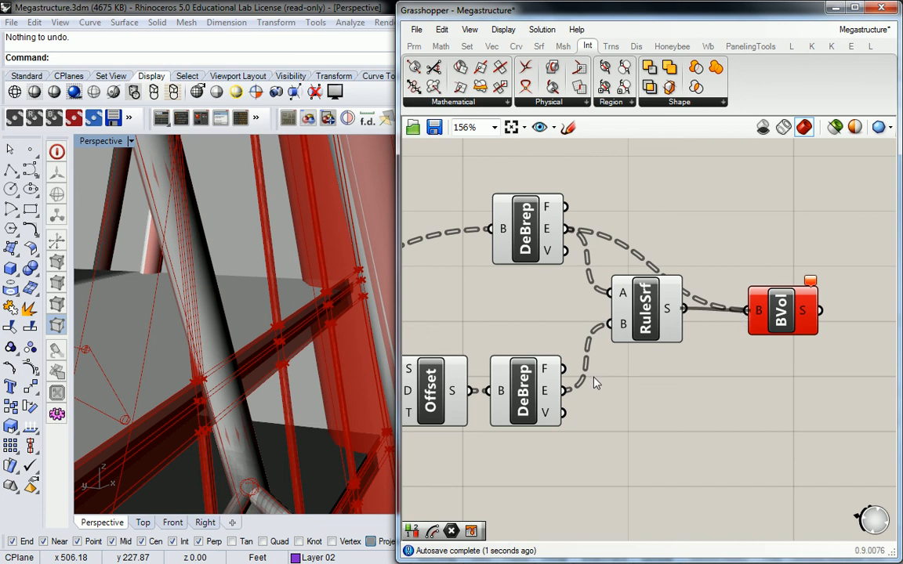
drag(566, 392, 759, 316)
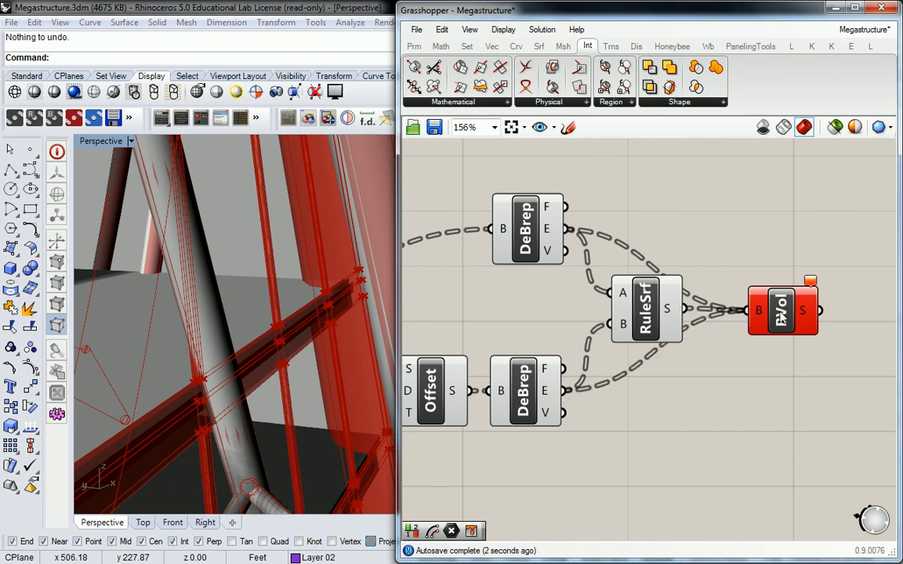
mouse_move(810, 285)
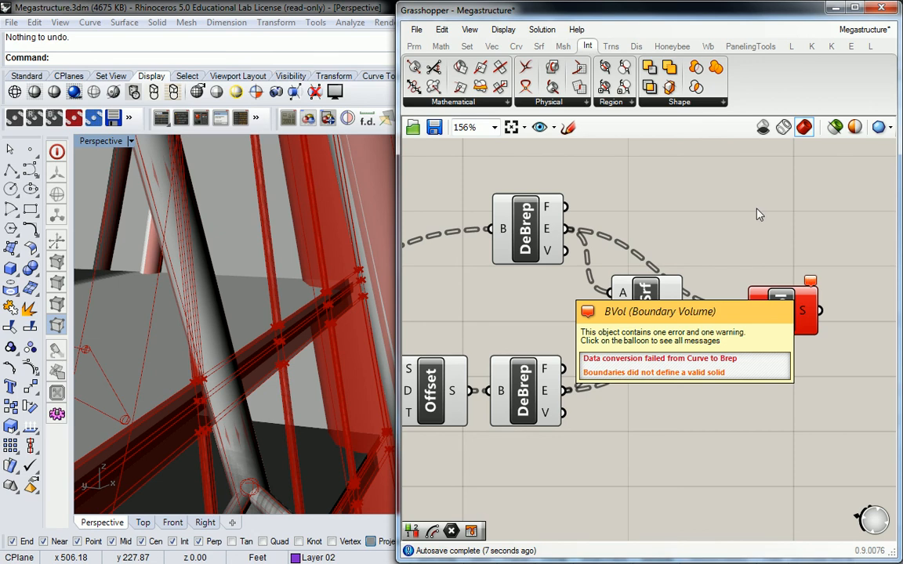
Undo the edge connections and wire the faces of both Deconstruct Breps plus the ruled surfaces into the Boundary Volume input
key(ctrl+z)
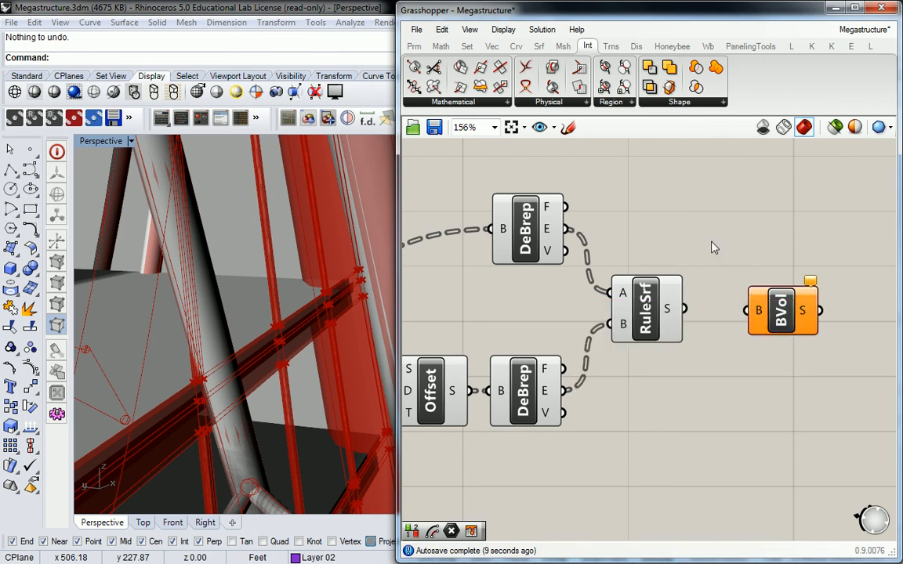
drag(565, 207, 745, 310)
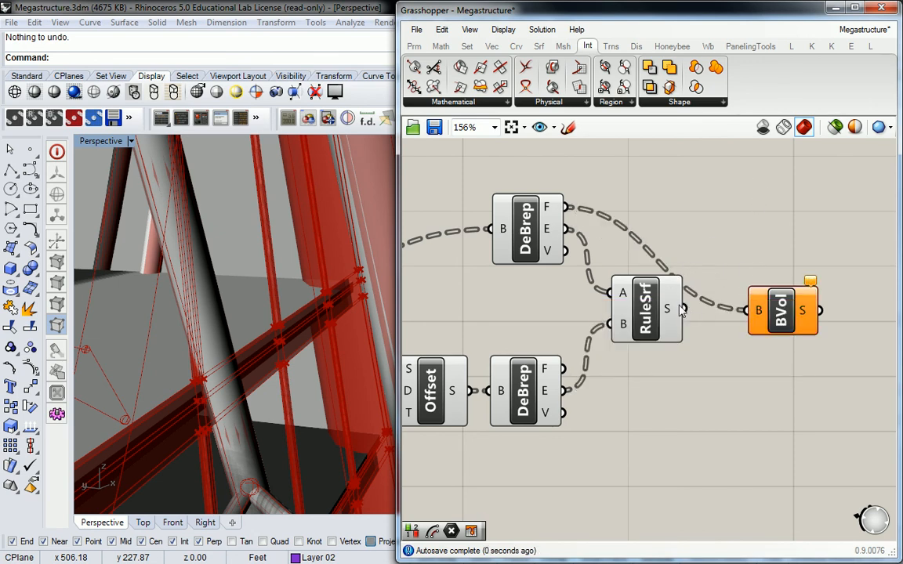
drag(687, 309, 752, 312)
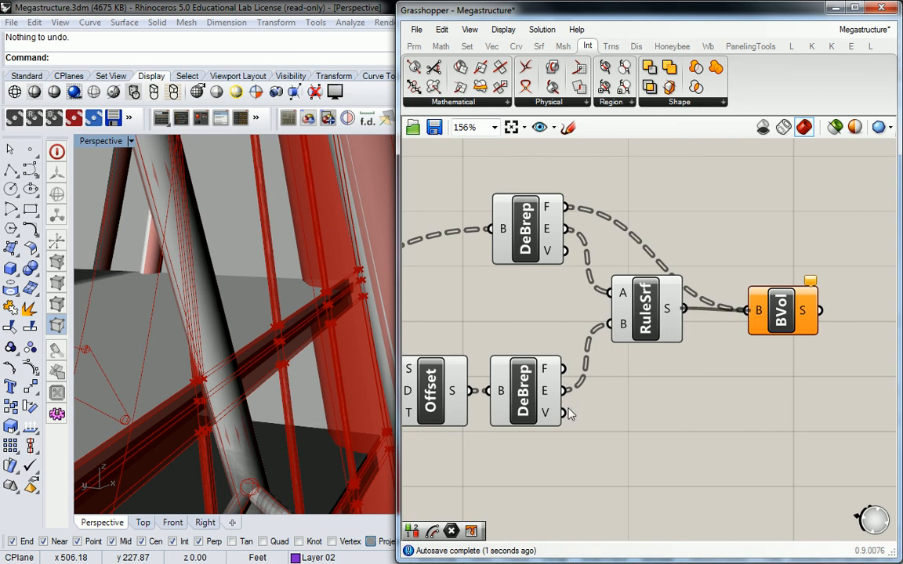
drag(563, 368, 746, 313)
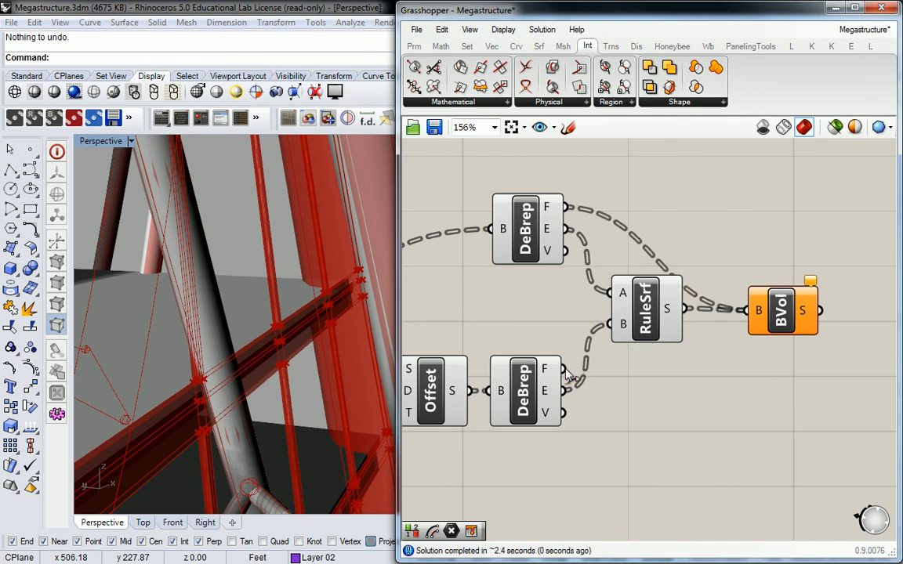
shift+drag(564, 206, 757, 311)
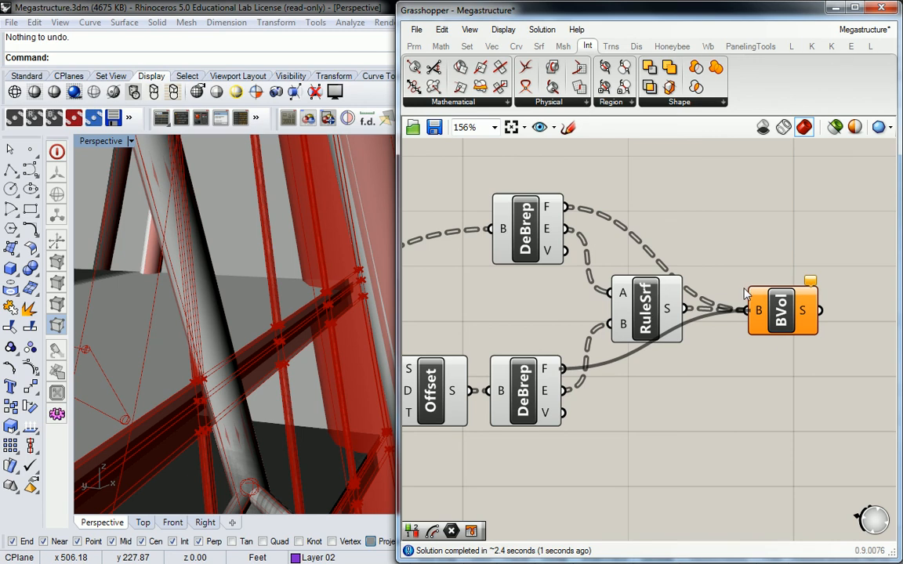
Space out the Ruled Surface and Boundary Volume components so their wires are easier to follow
drag(779, 318, 815, 322)
drag(646, 316, 628, 306)
drag(810, 307, 815, 301)
Hide the preview of the components from SDiff through Ruled Surface and check the tower with the Boundary Volume solids showing
right_drag(195, 420, 282, 322)
drag(729, 187, 486, 429)
scroll(529, 348, down, 3)
middle_click(547, 300)
right_drag(619, 223, 791, 235)
drag(796, 221, 523, 397)
middle_click(647, 258)
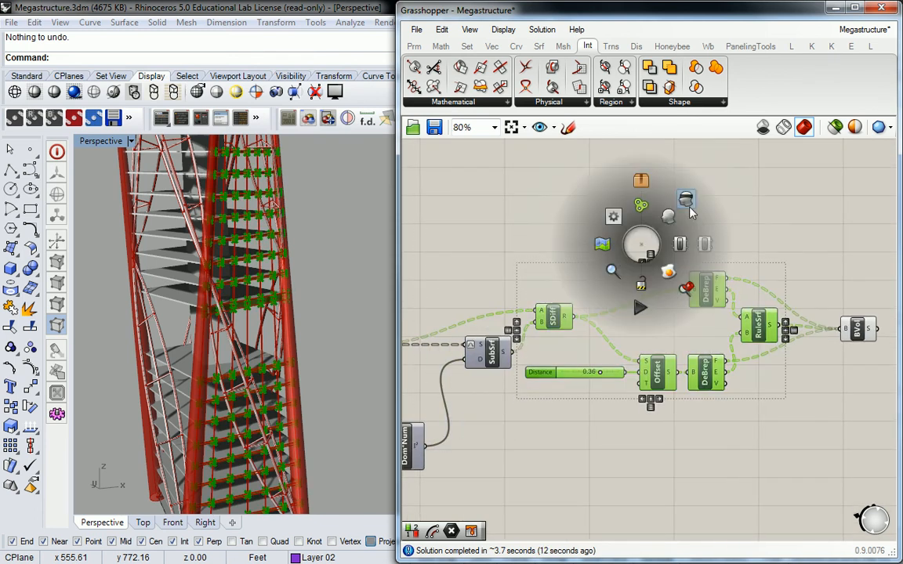
right_drag(769, 229, 753, 226)
right_drag(103, 377, 261, 261)
click(816, 251)
right_drag(815, 252, 594, 232)
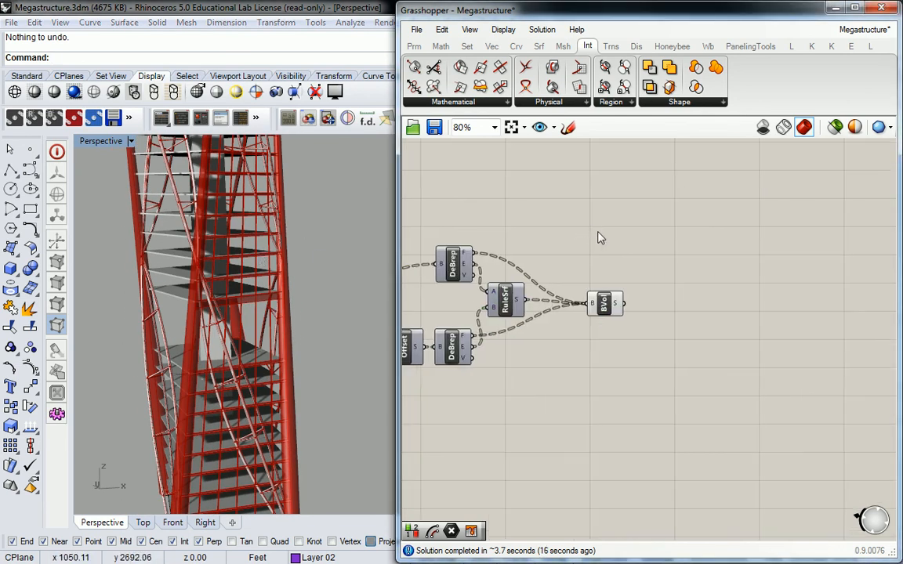
right_drag(246, 312, 284, 348)
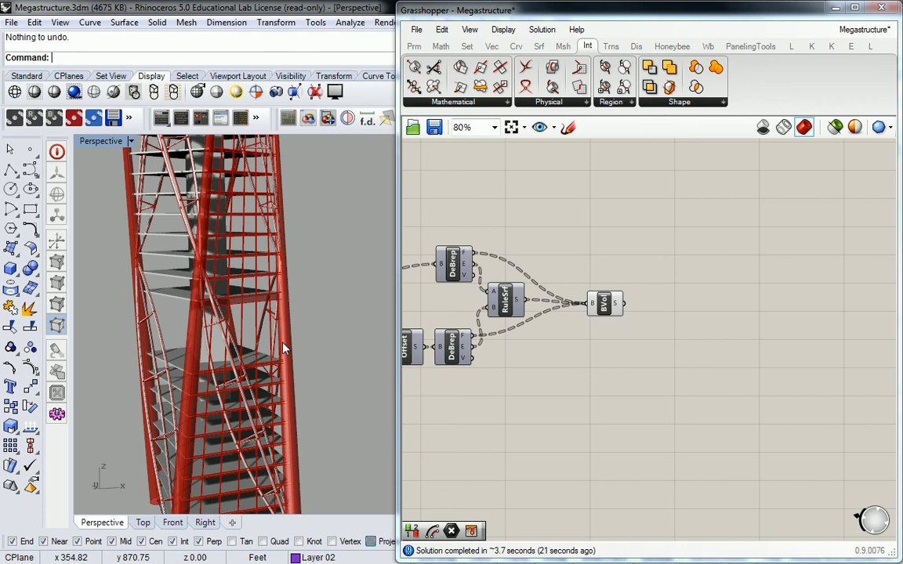
Add a Mesh Colours component after Boundary Volume and connect the solids to its mesh input
click(442, 47)
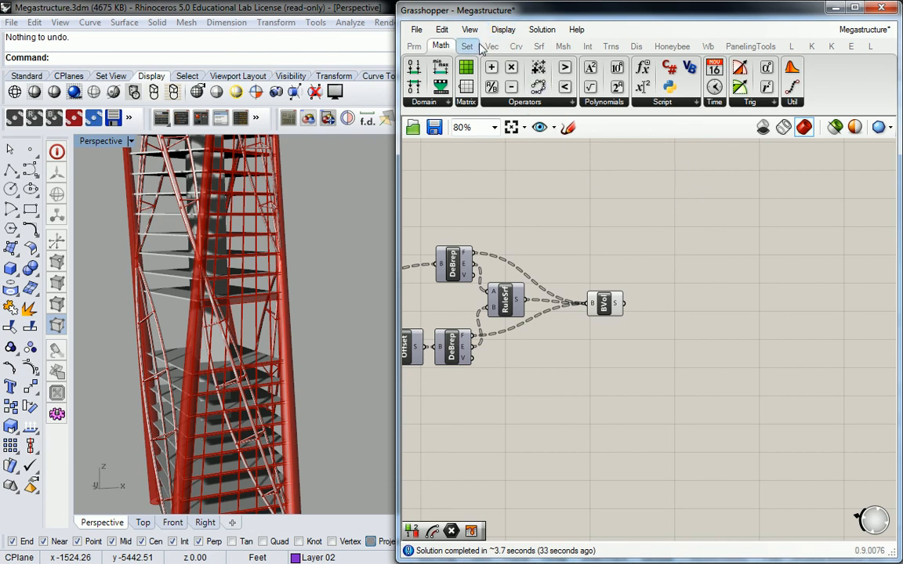
click(566, 49)
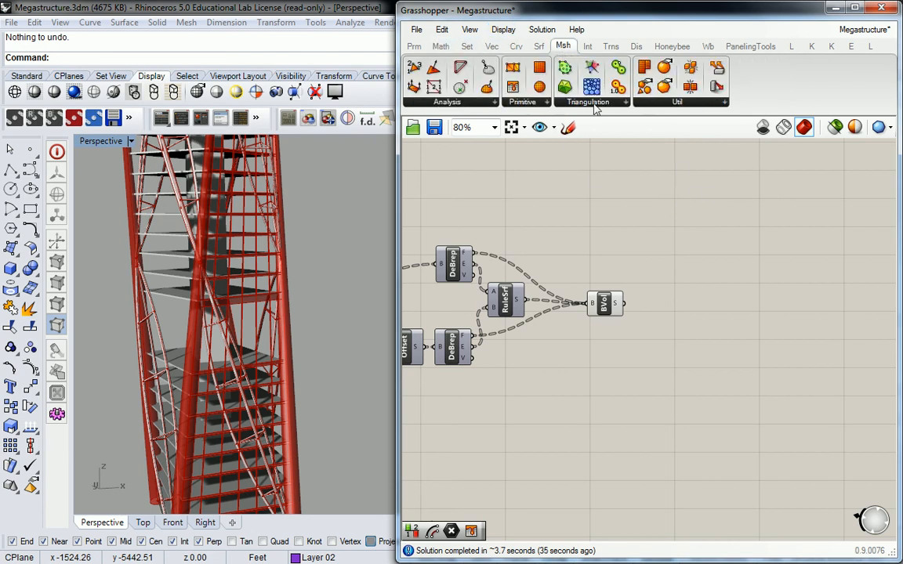
click(525, 102)
drag(536, 144, 655, 304)
scroll(650, 304, up, 3)
drag(576, 299, 646, 319)
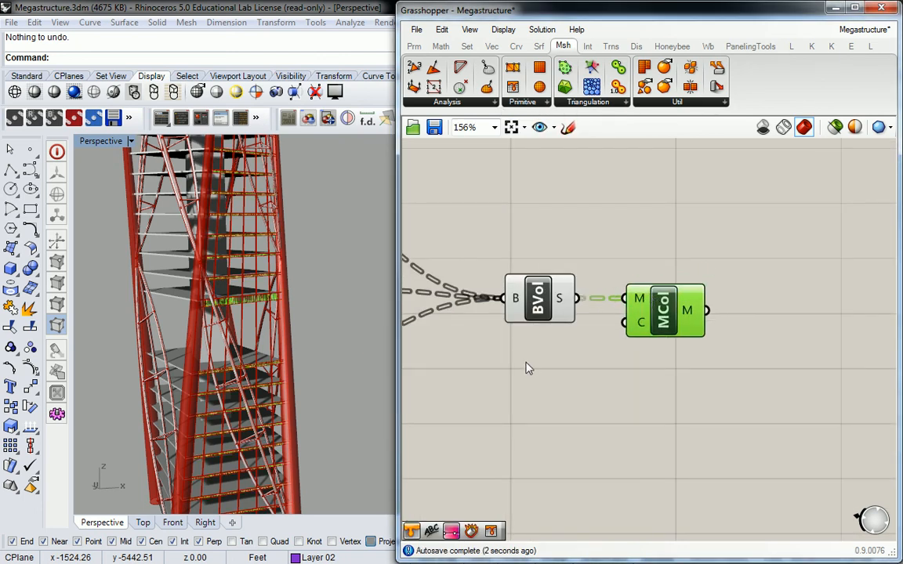
Add a white Colour Swatch below Boundary Volume and connect it to the colour input of Mesh Colours
click(414, 46)
click(631, 102)
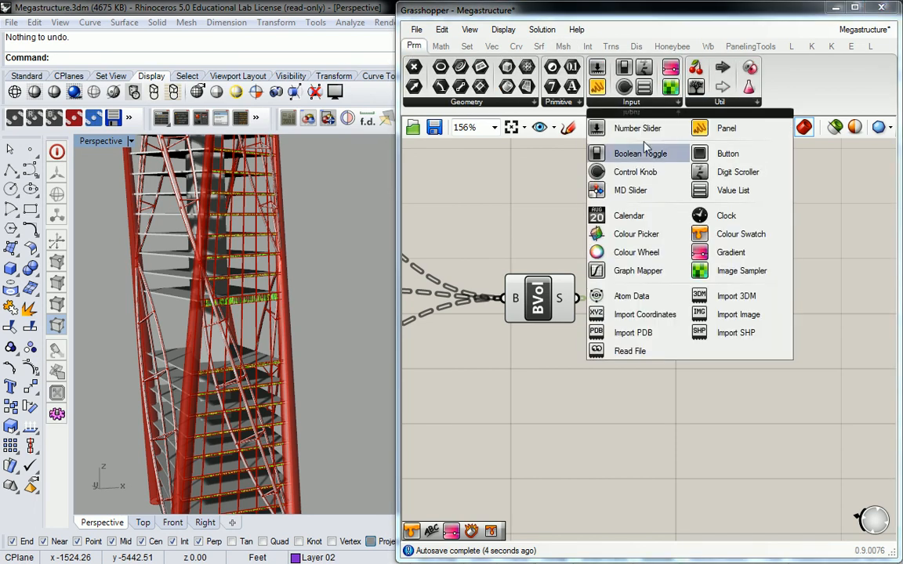
click(747, 243)
click(552, 358)
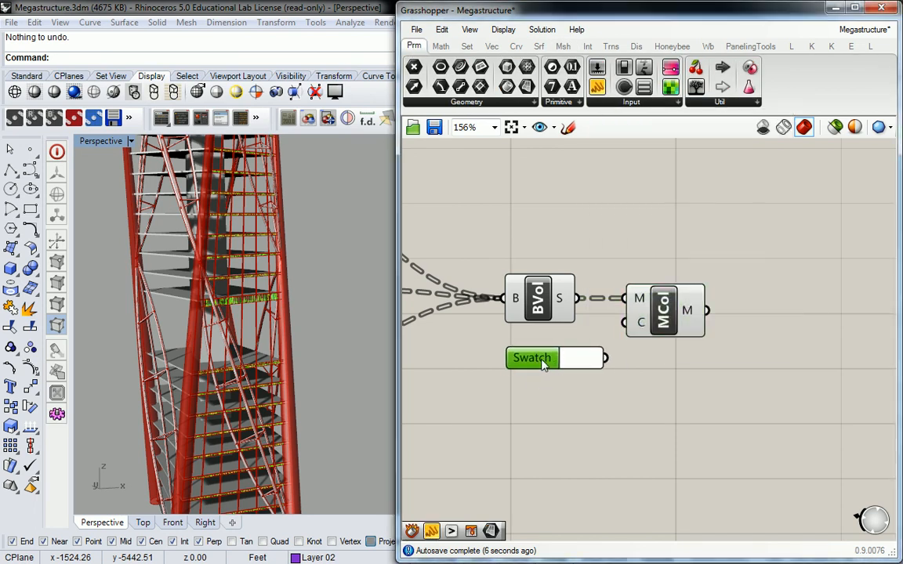
drag(603, 358, 616, 338)
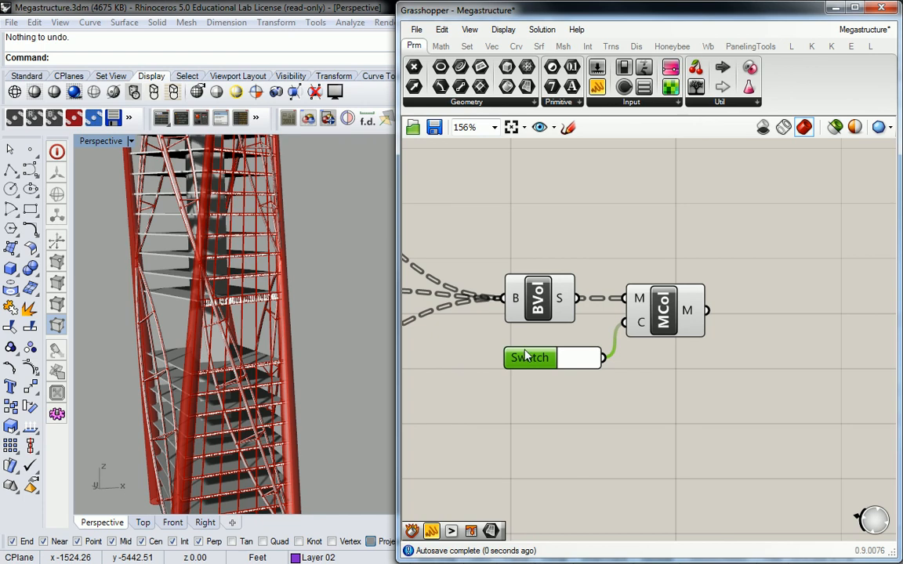
Hide the preview of the Boundary Volume component so the solids display only through Mesh Colours
click(687, 242)
drag(805, 230, 621, 280)
drag(532, 240, 513, 321)
middle_click(547, 292)
click(591, 240)
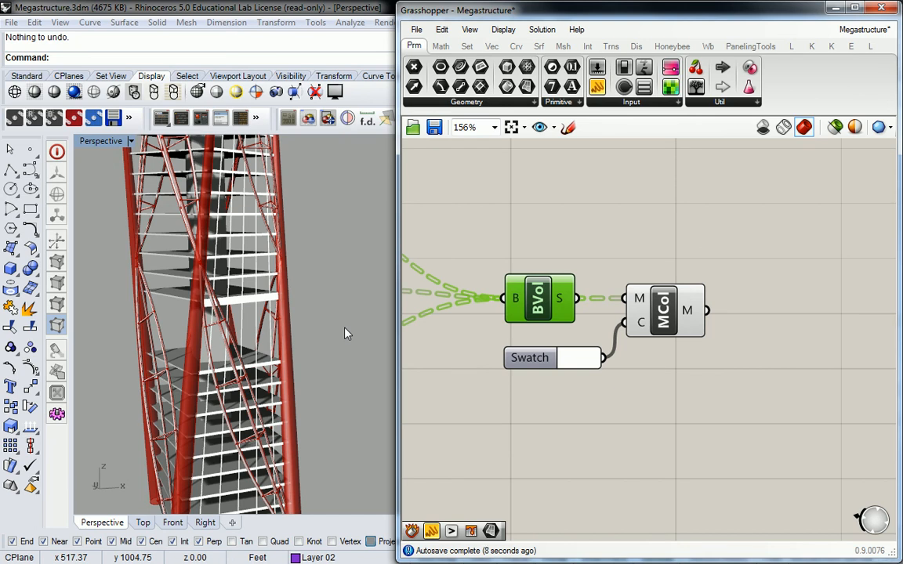
double_click(649, 186)
text(curve)
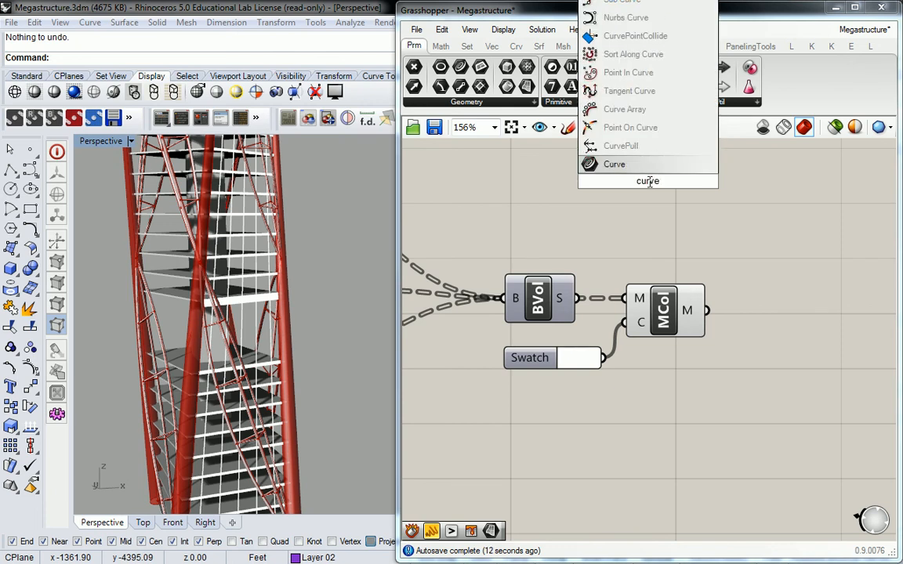
click(562, 47)
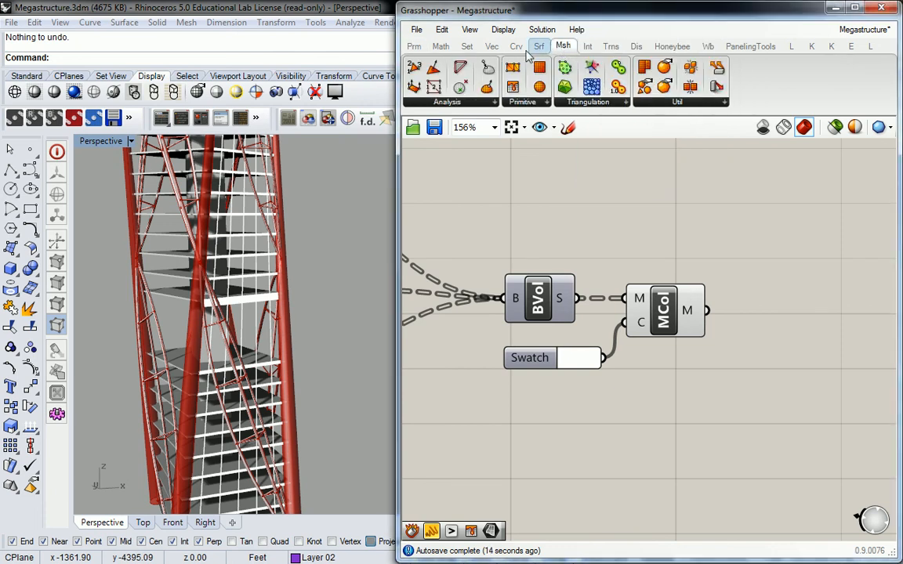
click(636, 46)
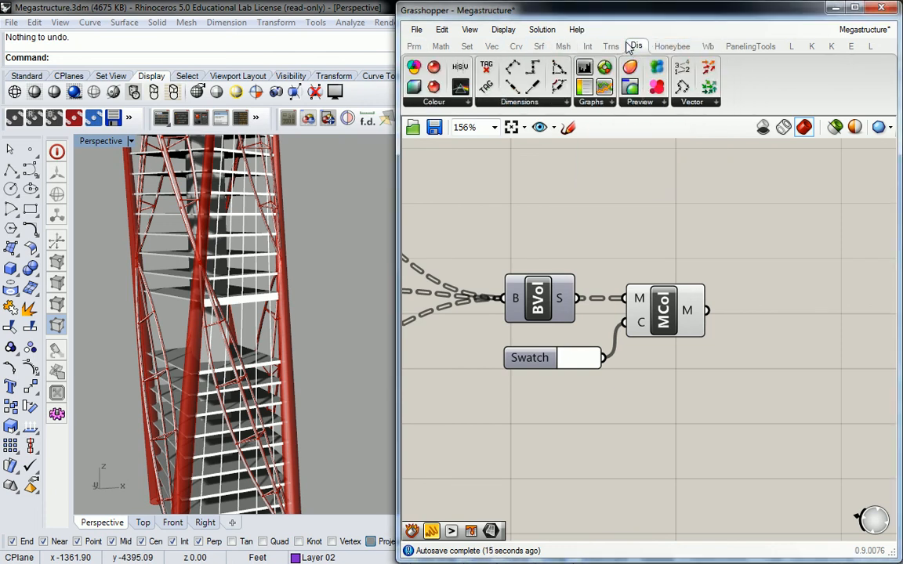
click(692, 103)
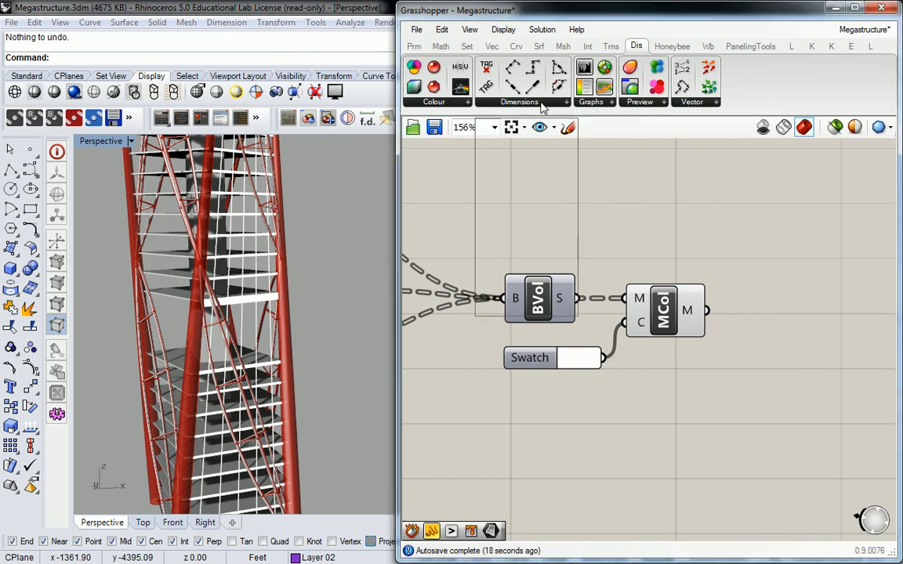
mouse_move(484, 106)
click(563, 46)
click(587, 46)
click(515, 46)
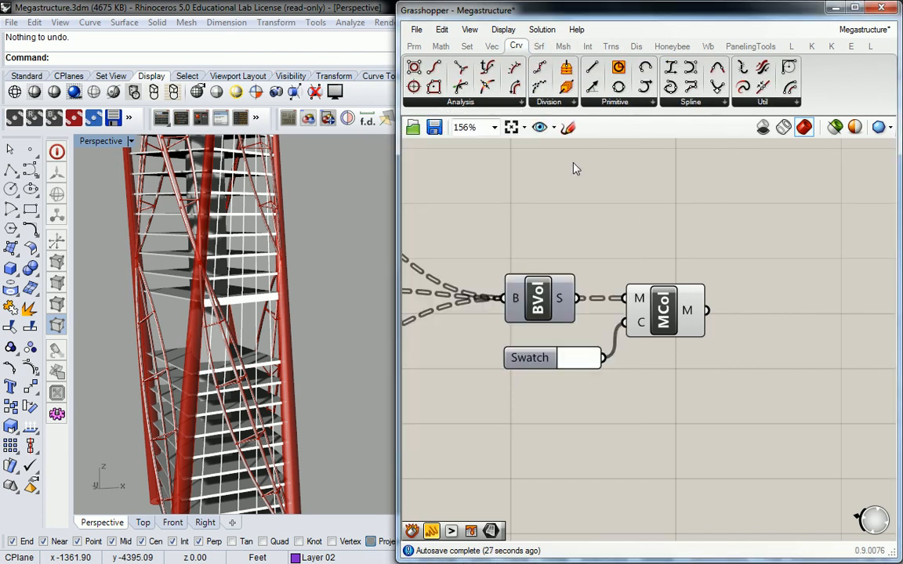
Add a Brep Wireframe component above Mesh Colours and connect the Boundary Volume solids to its brep input
double_click(570, 196)
text(wire)
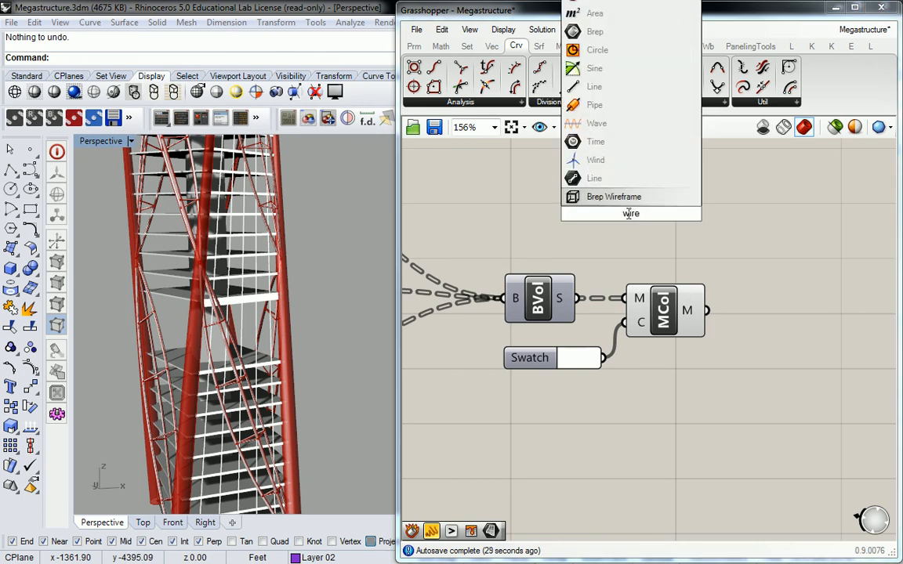
key(Return)
click(654, 207)
drag(654, 207, 667, 205)
drag(577, 297, 632, 195)
click(588, 201)
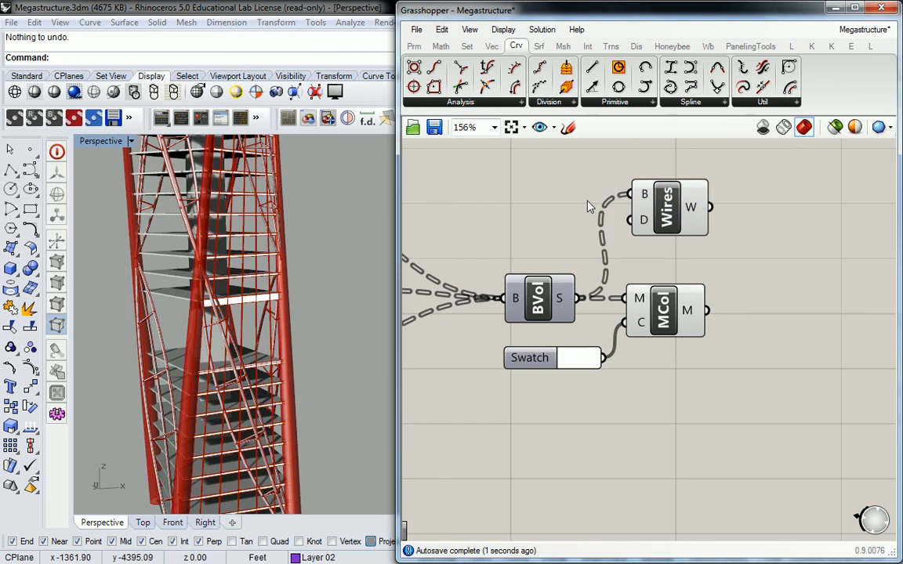
Examine the Brep Wireframe and Mesh Colours results on the tower's facade grid up close
click(655, 208)
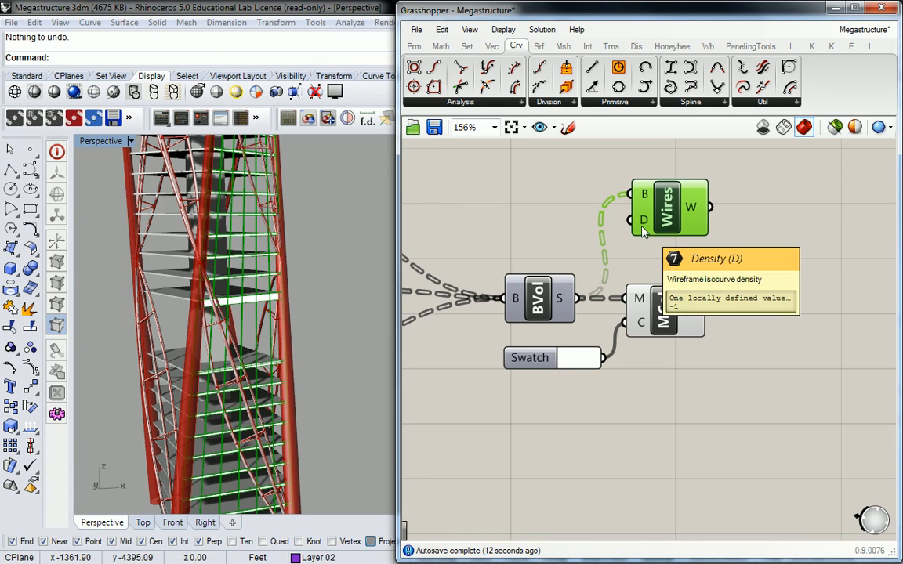
click(662, 266)
click(659, 321)
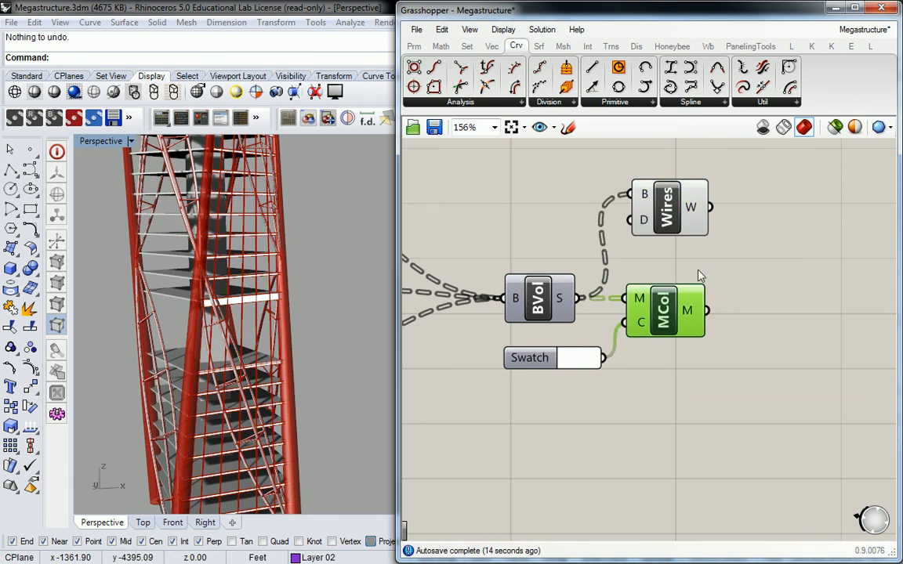
scroll(257, 254, up, 8)
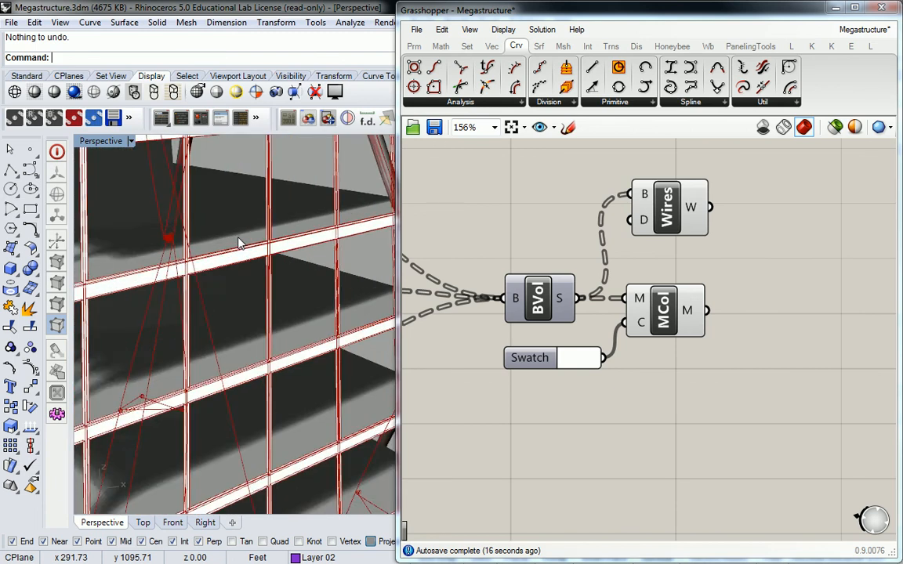
scroll(240, 244, down, 5)
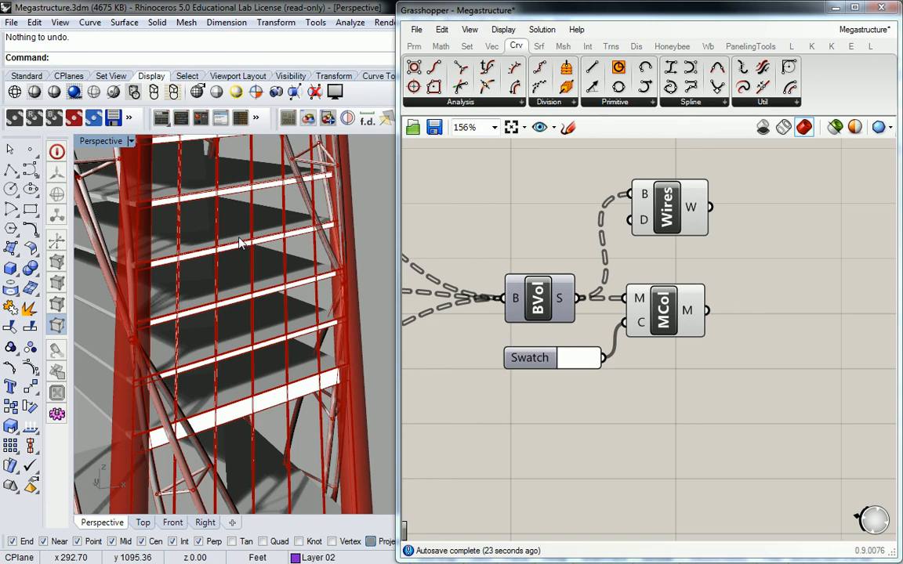
Widen the Grasshopper window and bring the whole chain from SubSrf to Mesh Colours into view beside the tower
scroll(579, 202, down, 4)
right_drag(572, 209, 785, 217)
drag(396, 212, 336, 215)
shift+right_drag(253, 225, 217, 235)
scroll(224, 242, down, 7)
scroll(224, 242, up, 2)
right_drag(653, 199, 639, 249)
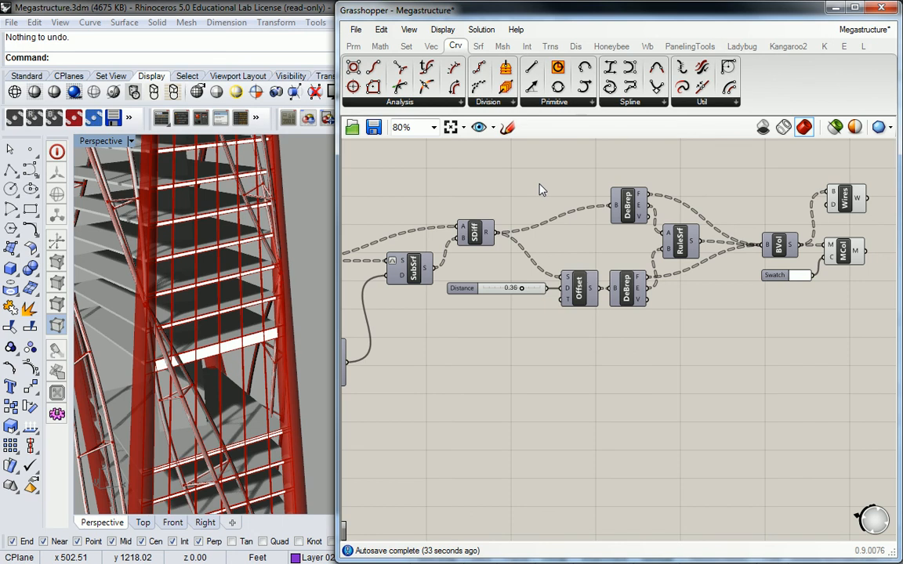